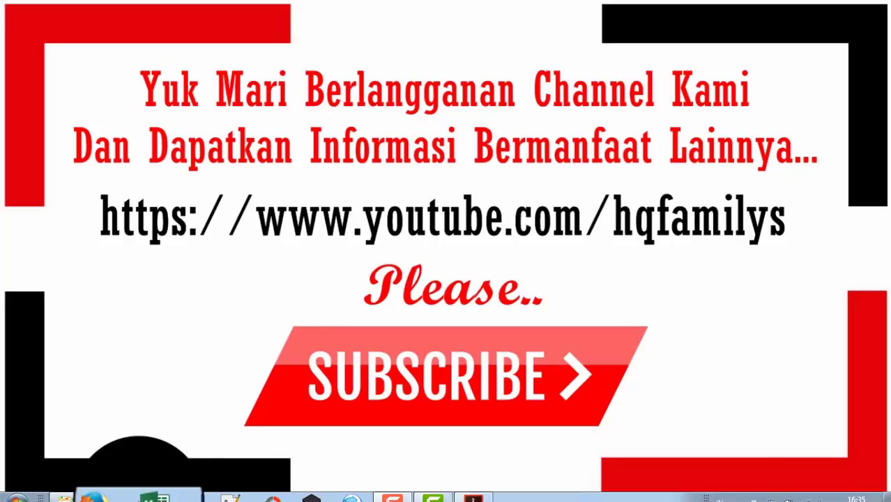
Open the recent document 'Bom Neraka, Munajat Maraton Reflektif' from Word's taskbar jump list
right_click(187, 490)
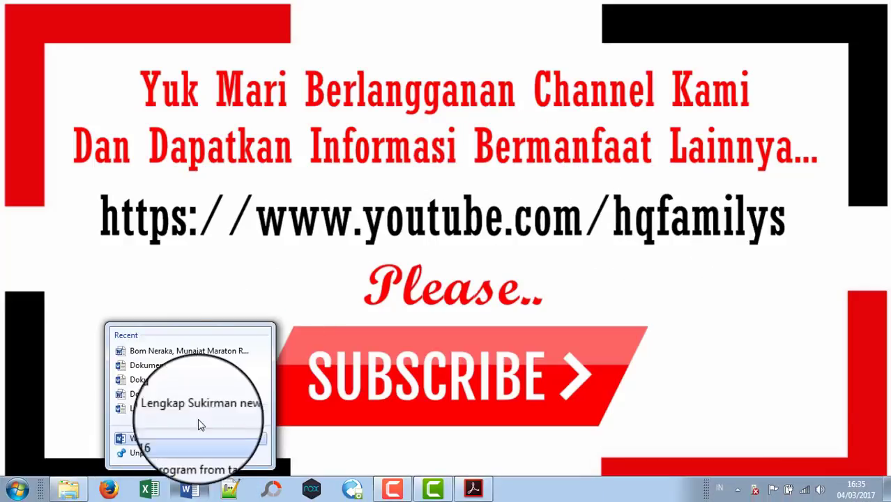
left_click(206, 360)
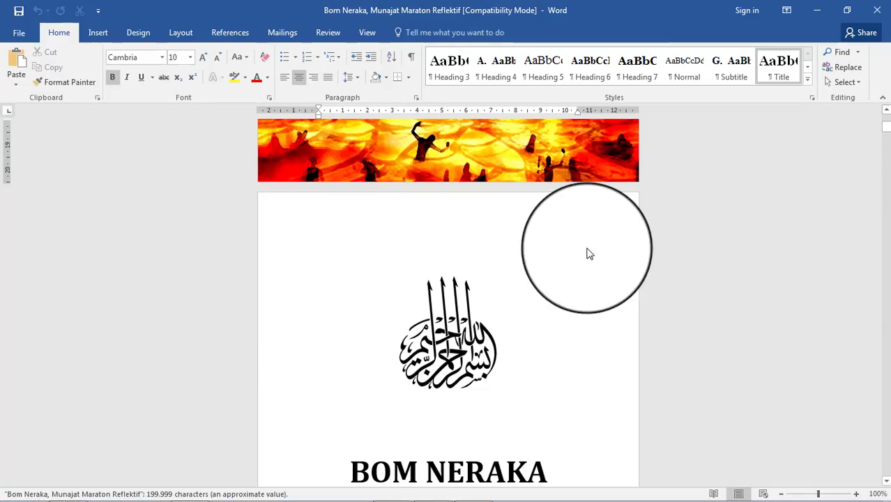
Show the View ribbon and return to the book's cover page in Print Layout
scroll(598, 239, "up", 3)
left_click(367, 33)
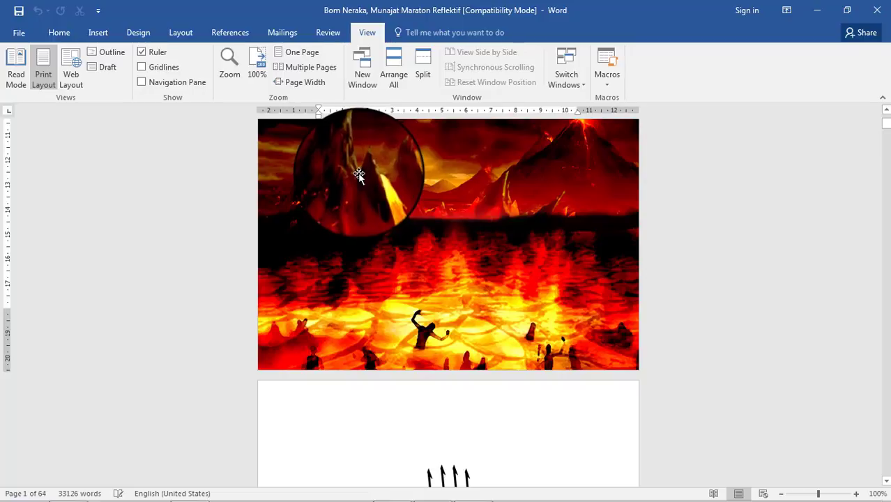
scroll(516, 219, "up", 5)
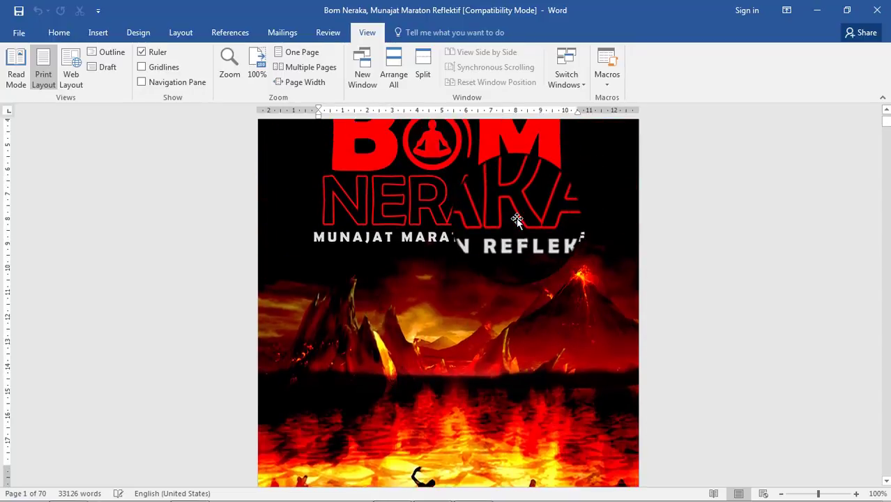
scroll(515, 218, "up", 3)
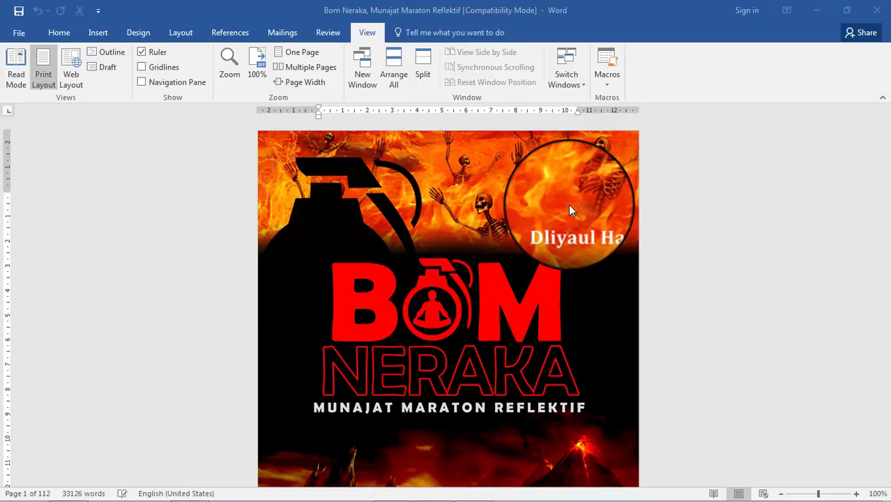
left_click(18, 66)
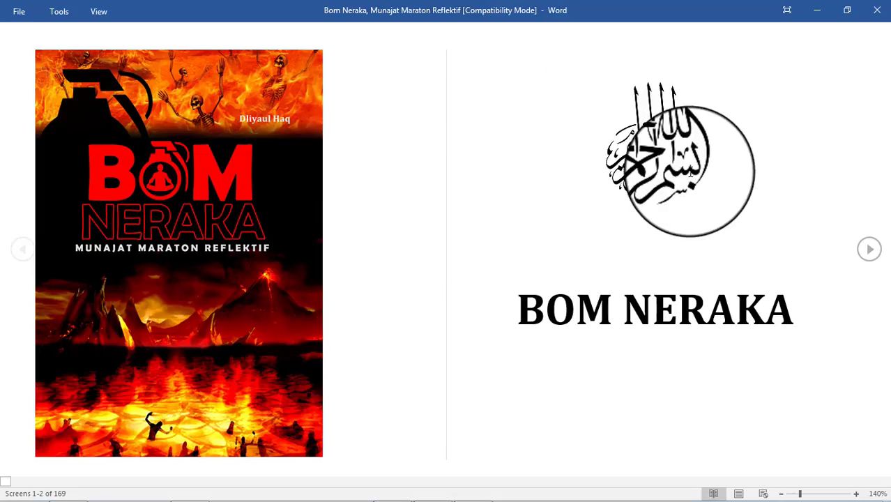
left_click(869, 249)
right_click(387, 71)
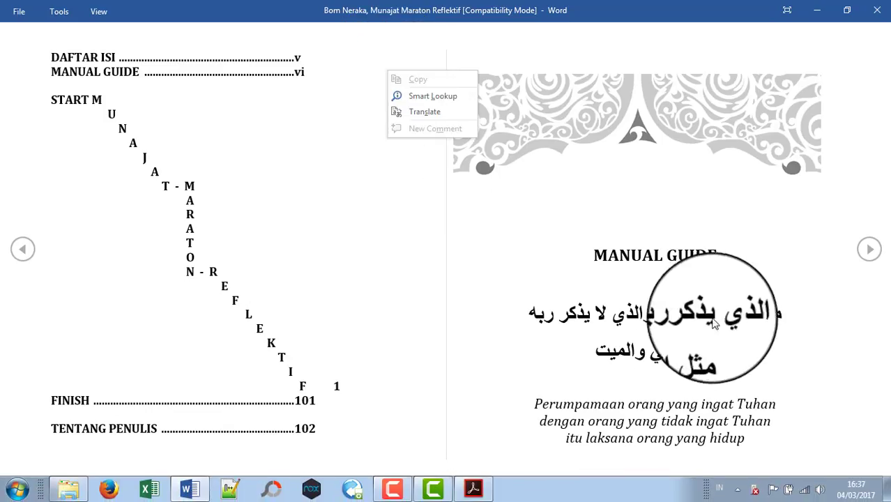
left_click(738, 493)
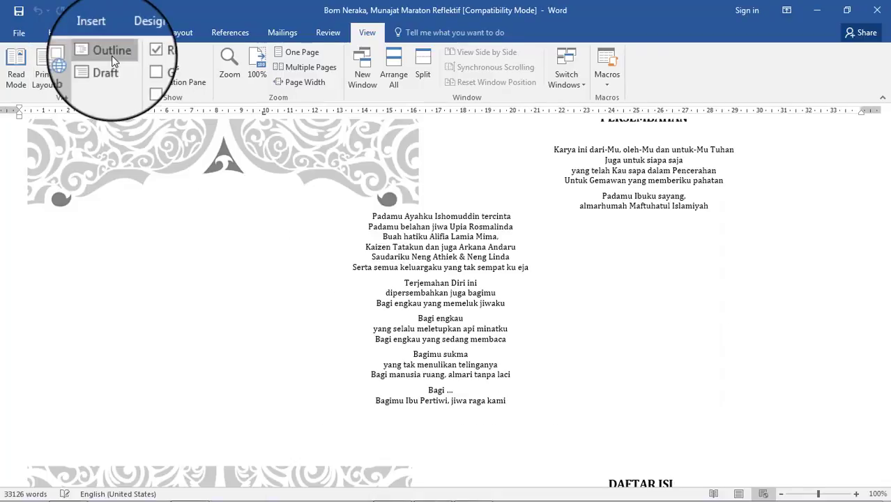
Switch the book to Outline view and scroll down through its heading levels
left_click(109, 52)
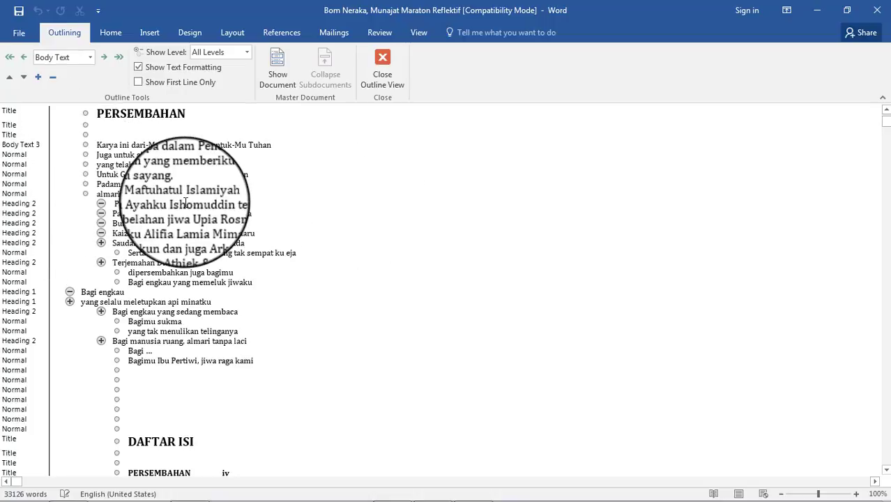
scroll(210, 195, "down", 5)
scroll(230, 213, "down", 4)
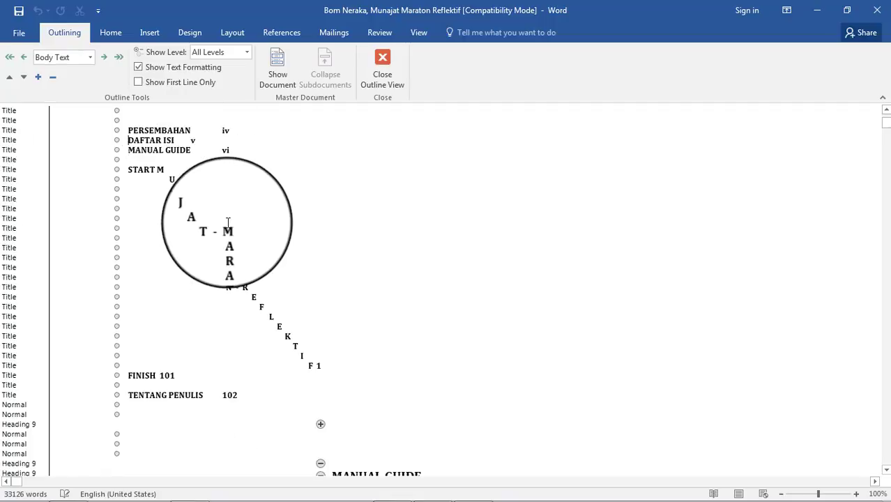
scroll(227, 221, "down", 3)
scroll(227, 224, "down", 4)
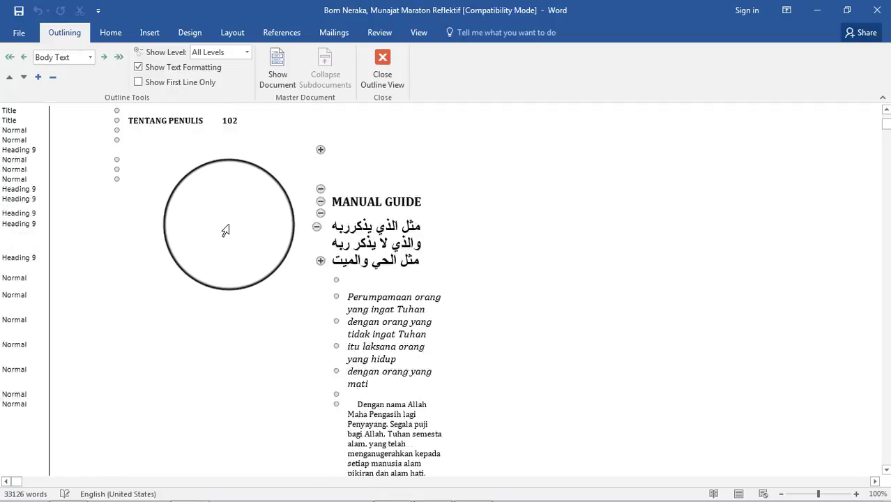
scroll(227, 228, "down", 4)
scroll(226, 233, "down", 2)
scroll(226, 233, "down", 2)
scroll(226, 233, "down", 3)
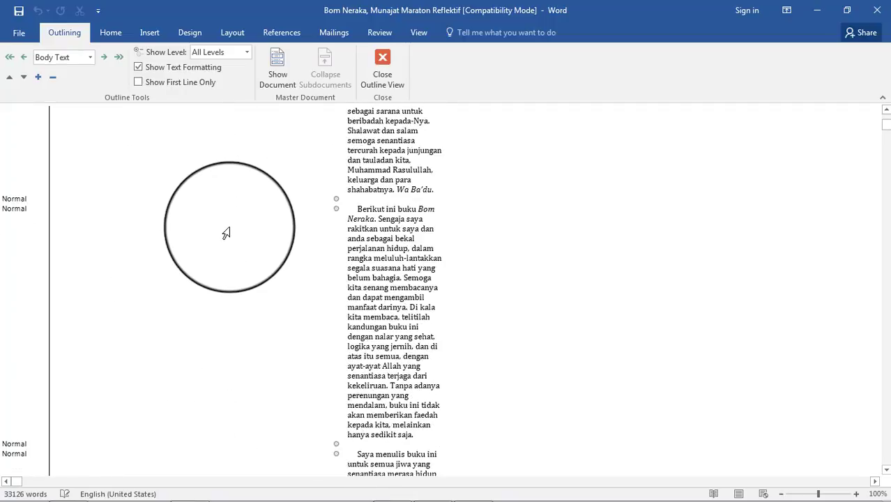
scroll(227, 232, "down", 3)
scroll(227, 233, "down", 2)
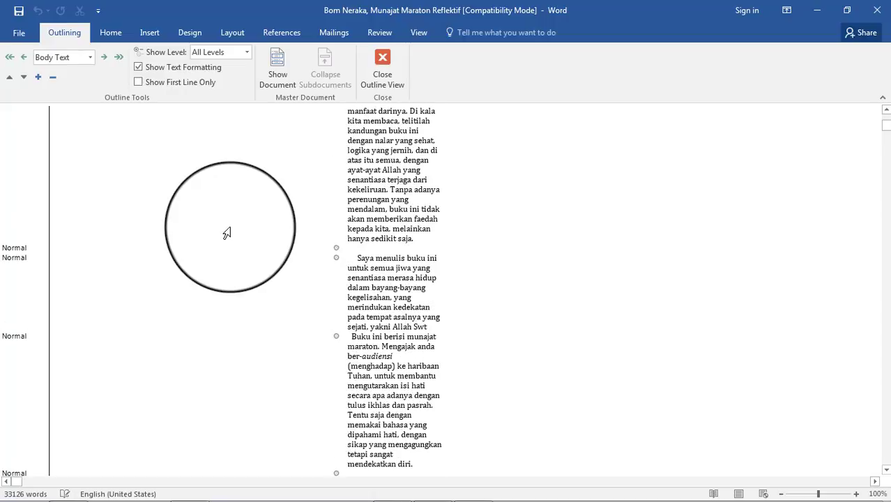
Scroll back up the outline to review styles such as Title, Normal and Heading 9
scroll(226, 232, "up", 4)
scroll(227, 233, "up", 3)
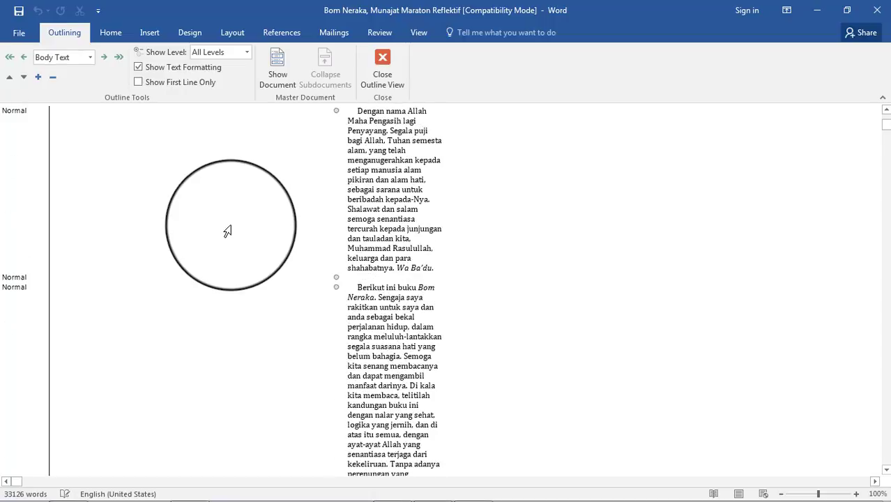
scroll(227, 231, "up", 3)
scroll(227, 232, "up", 2)
scroll(228, 231, "up", 2)
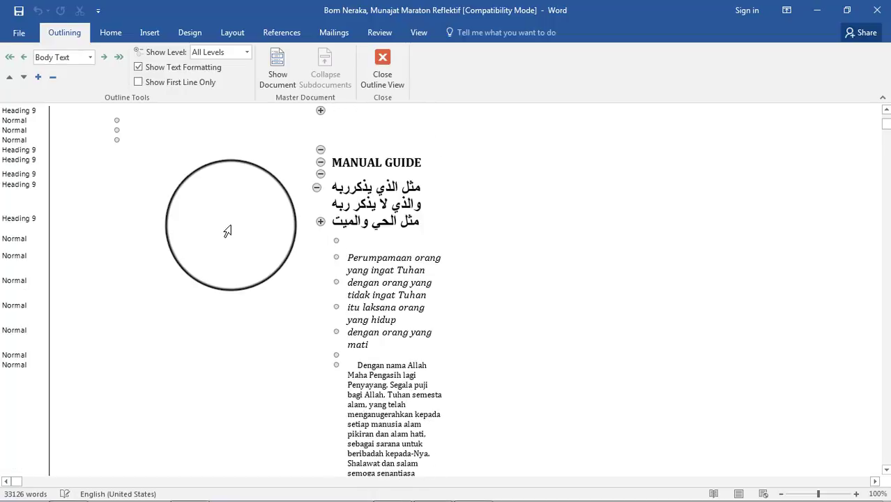
scroll(227, 231, "up", 2)
scroll(229, 233, "up", 1)
scroll(239, 222, "up", 1)
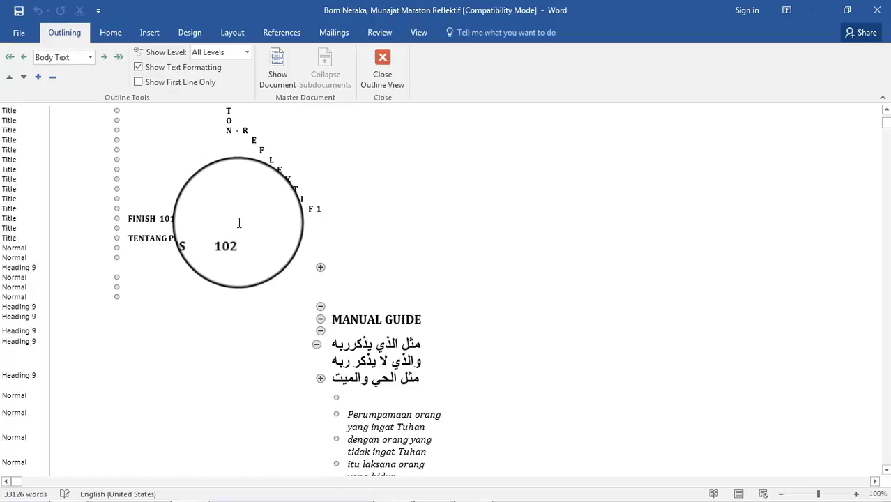
scroll(239, 223, "down", 3)
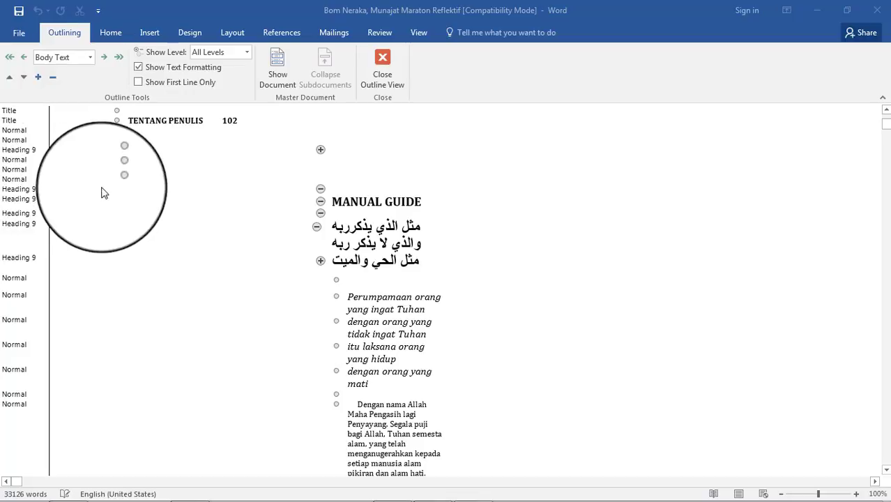
Open Word Options at the Advanced settings page
left_click(10, 38)
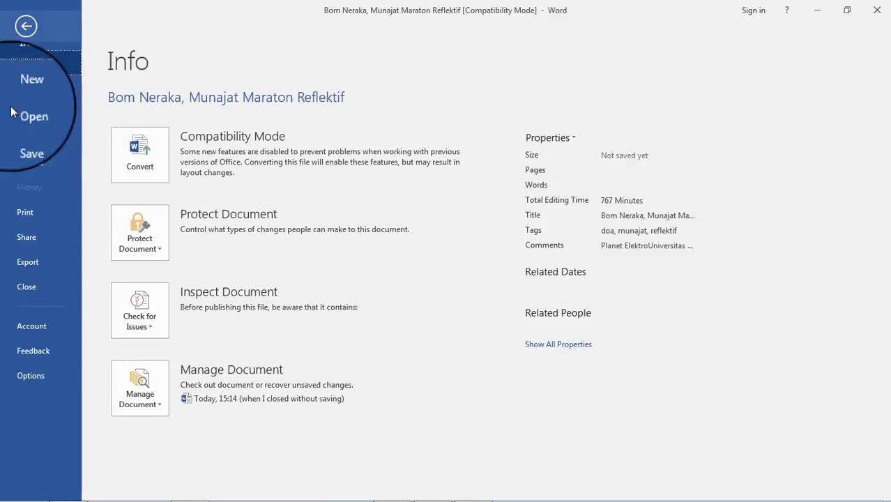
left_click(36, 375)
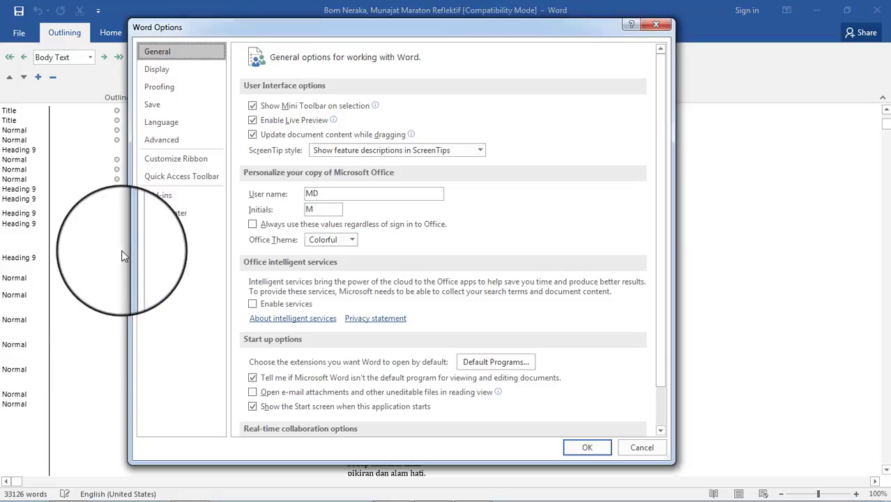
left_click(195, 143)
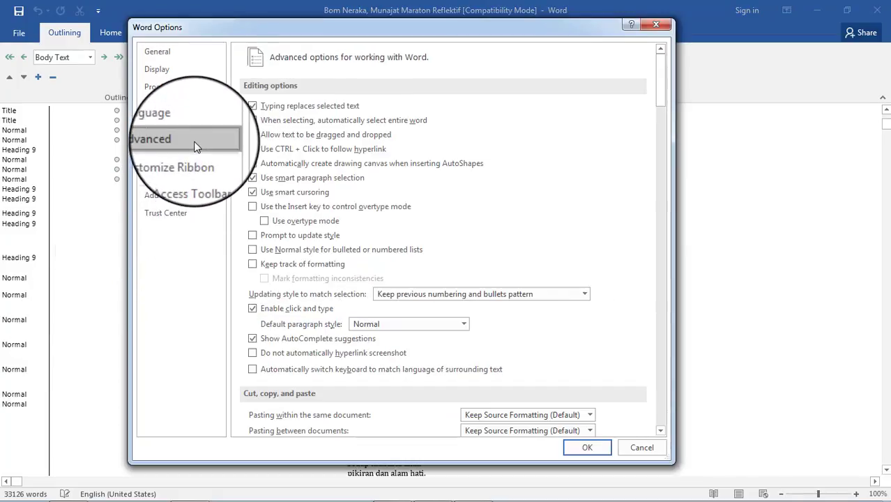
Select the 2,01 cm style area width, then cancel without changing anything
scroll(408, 199, "down", 5)
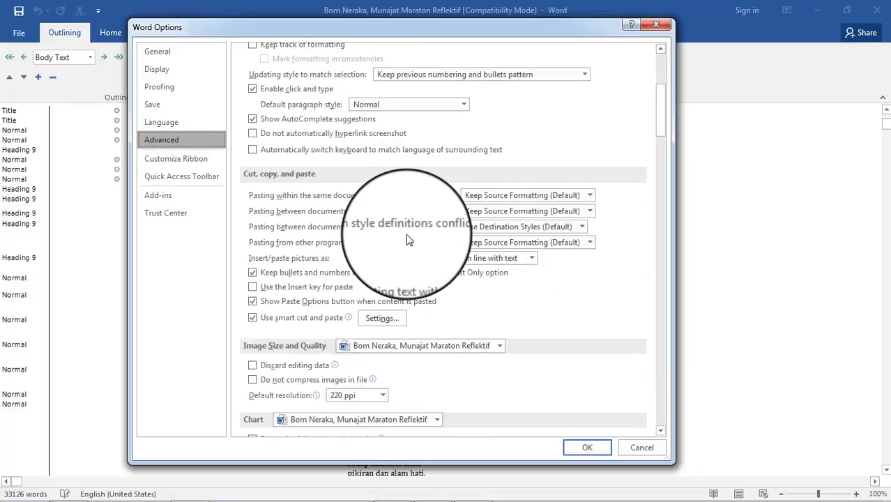
scroll(377, 285, "down", 4)
scroll(380, 209, "down", 4)
scroll(408, 240, "down", 4)
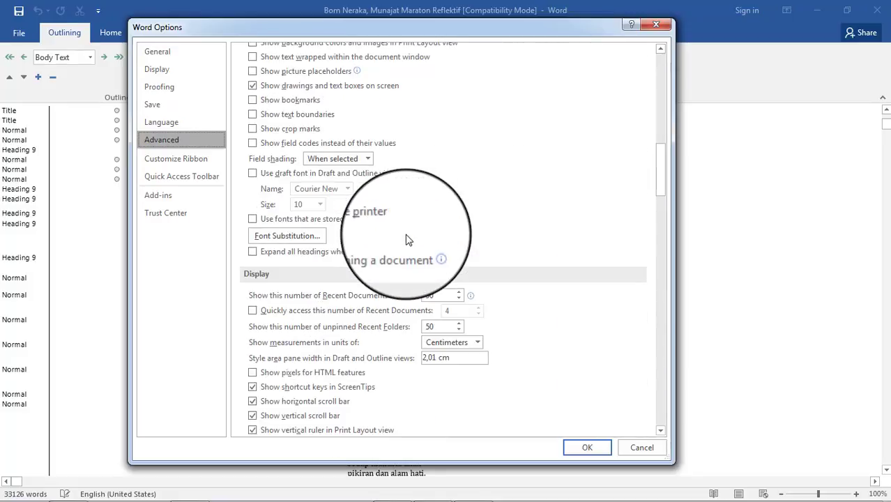
scroll(408, 240, "down", 4)
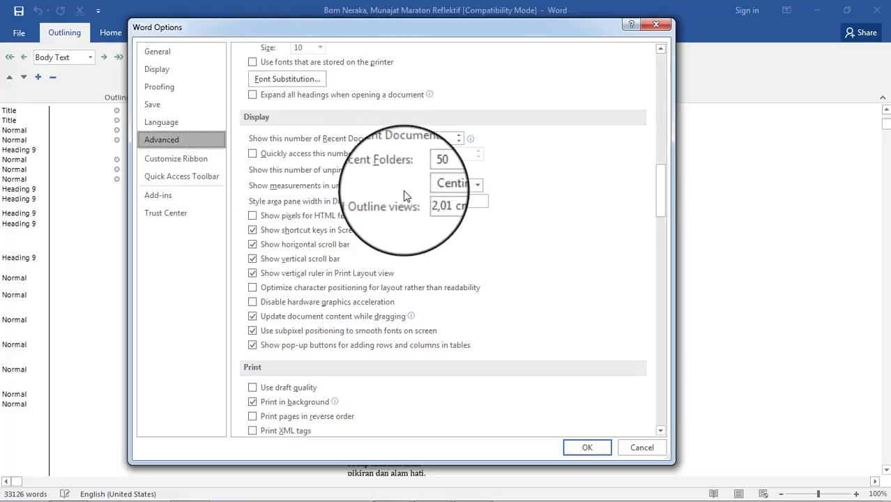
left_click(425, 202)
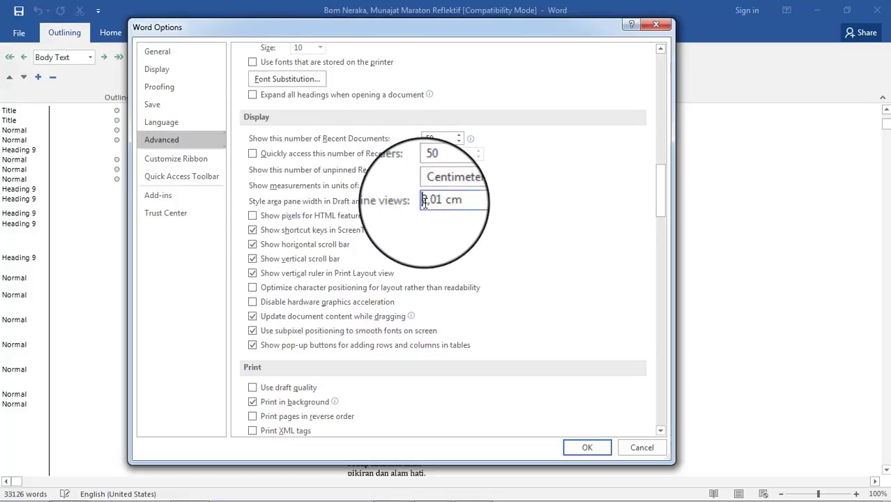
double_click(425, 202)
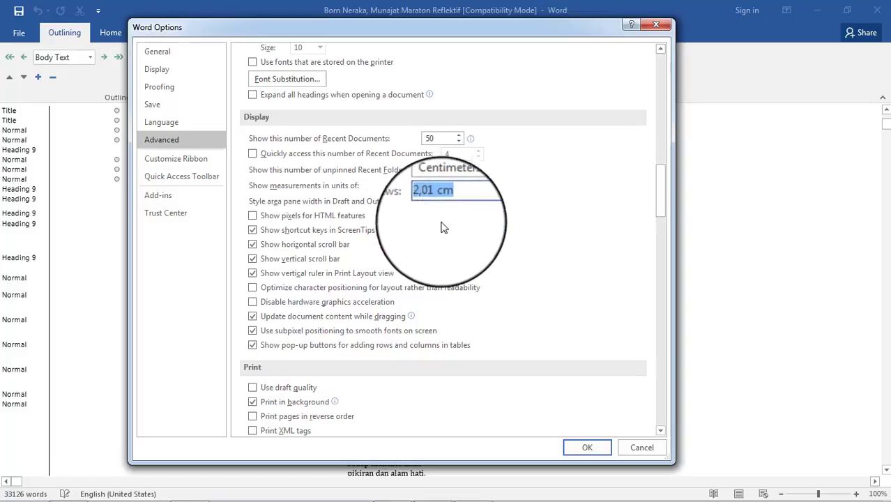
left_click(640, 449)
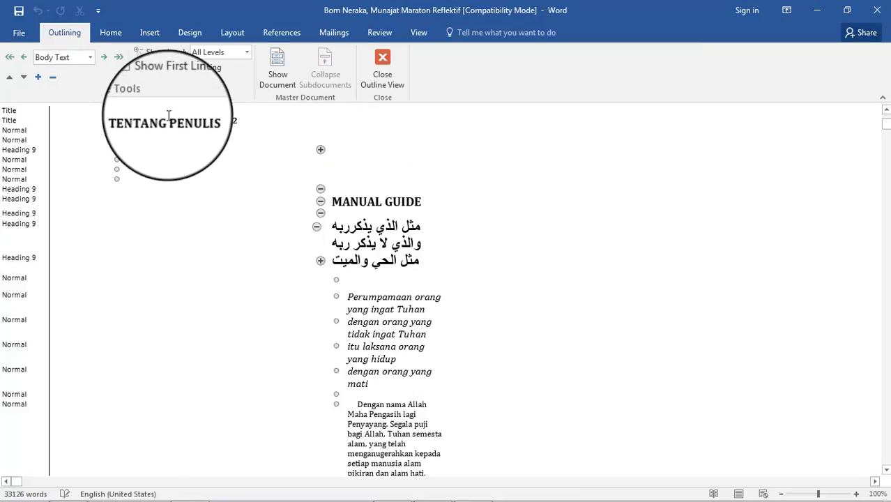
Scroll up and then down through the book's outline
scroll(42, 139, "up", 3)
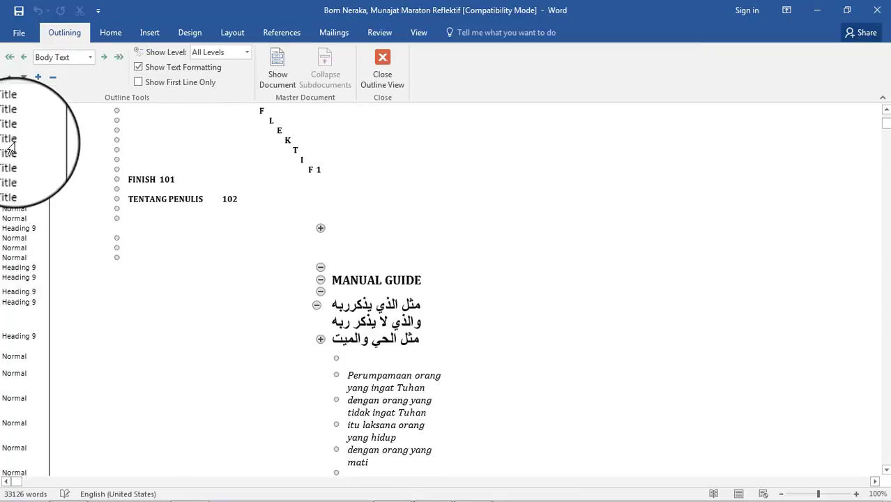
scroll(241, 239, "up", 3)
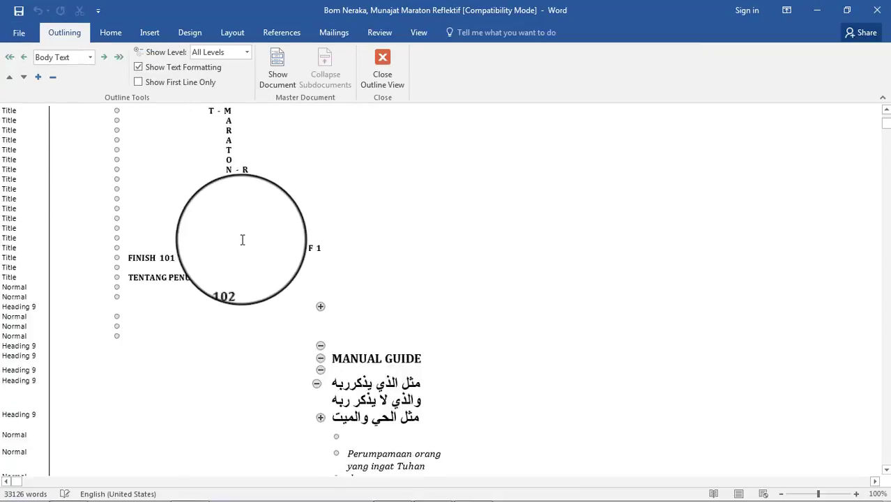
scroll(241, 239, "up", 2)
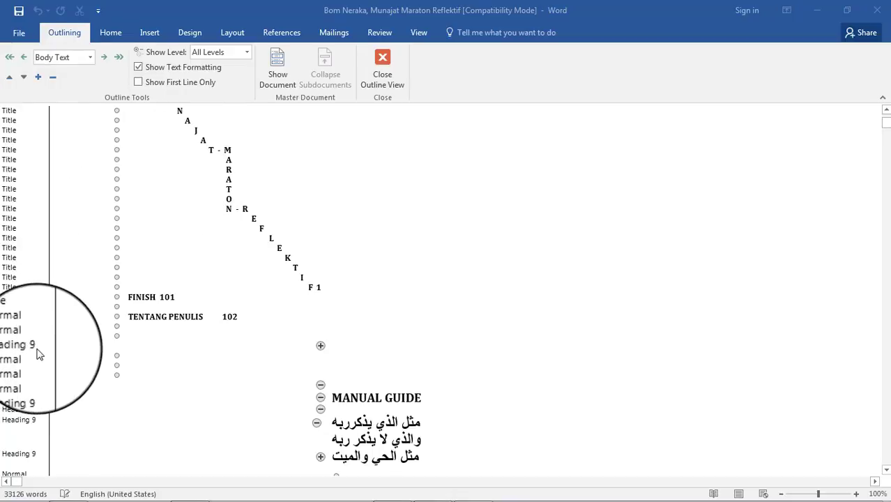
scroll(37, 396, "down", 3)
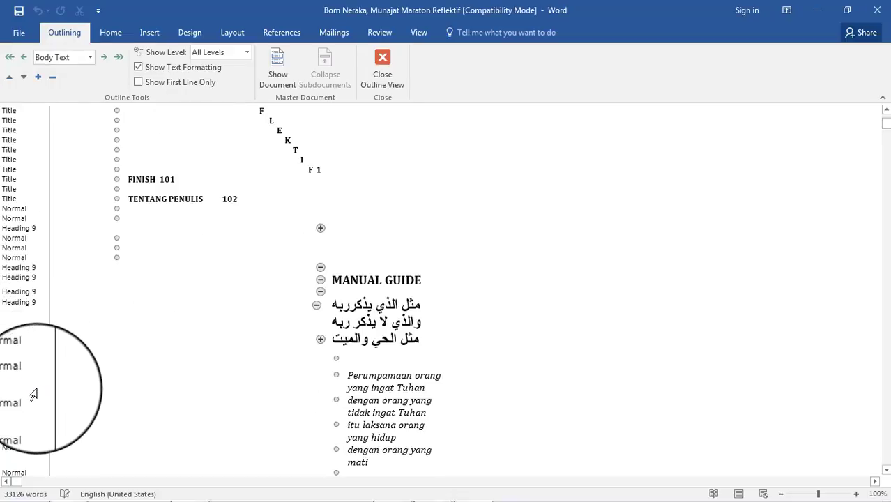
scroll(37, 395, "down", 6)
scroll(37, 393, "down", 6)
scroll(38, 392, "down", 5)
scroll(37, 391, "down", 5)
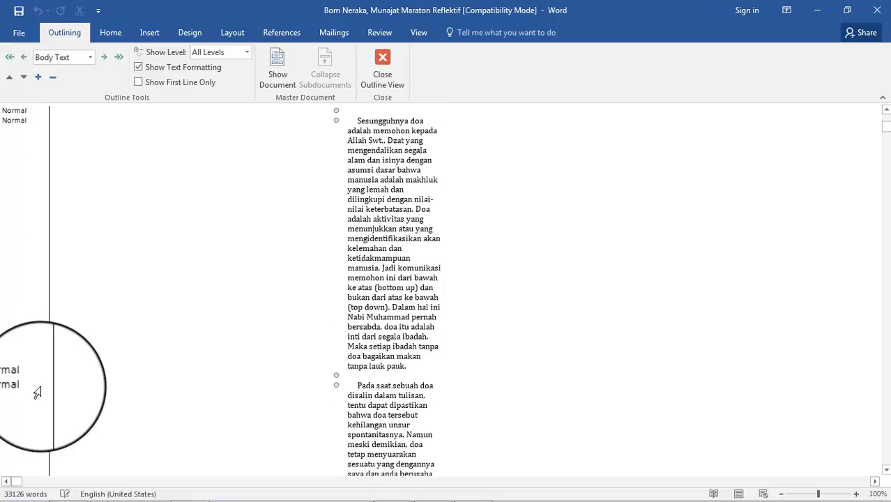
scroll(40, 391, "down", 5)
Reach the Body Text 2 prayer section and open the Show Level list
scroll(42, 389, "down", 5)
scroll(42, 391, "down", 5)
scroll(43, 389, "down", 5)
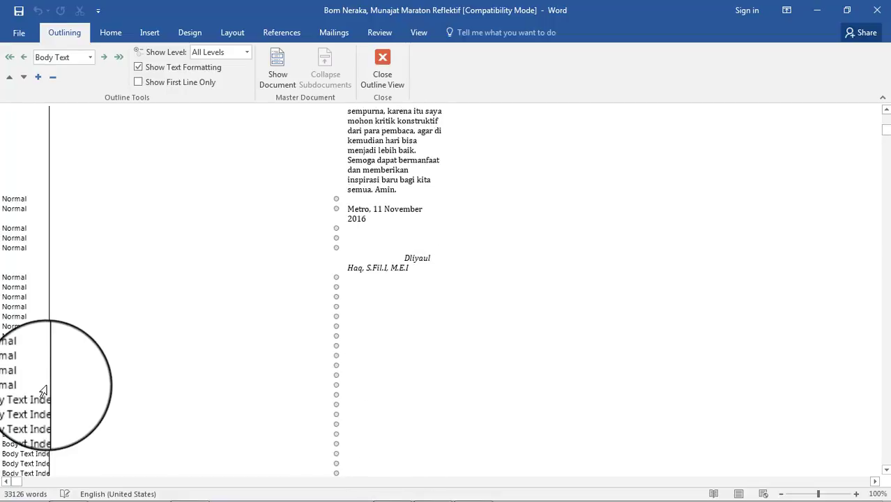
scroll(44, 390, "down", 5)
scroll(40, 398, "down", 2)
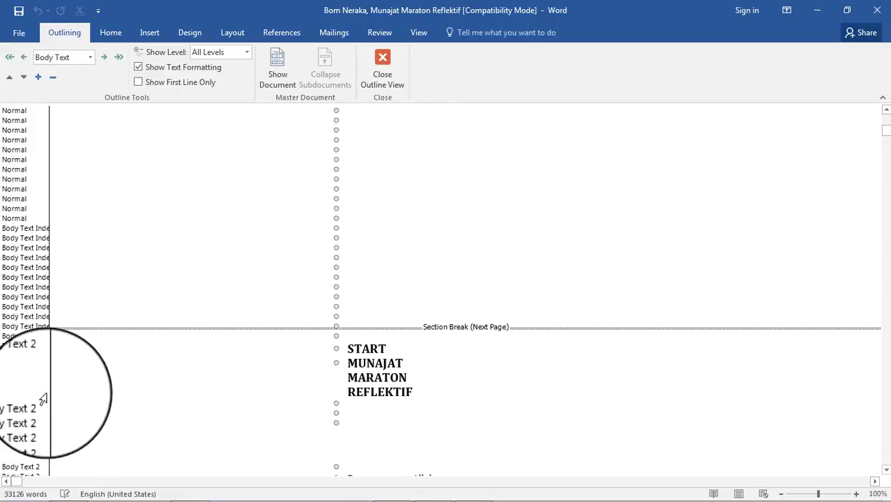
scroll(38, 404, "down", 3)
scroll(38, 404, "down", 5)
scroll(38, 405, "down", 5)
scroll(37, 404, "up", 4)
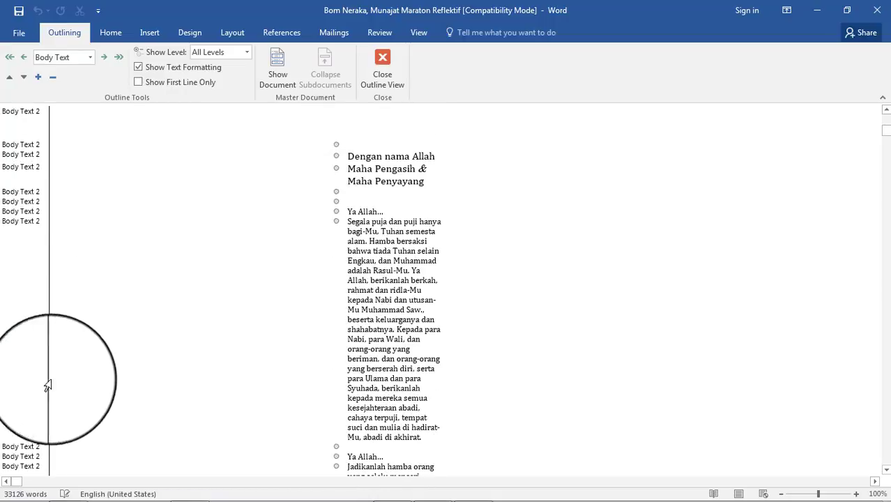
left_click(246, 52)
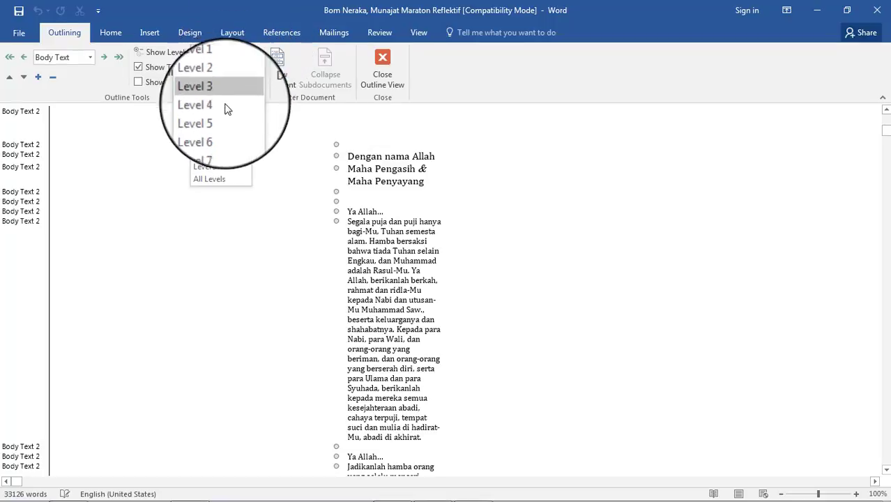
Collapse the outline to Level 2, then Level 4, then Level 1, and restore All Levels
left_click(219, 82)
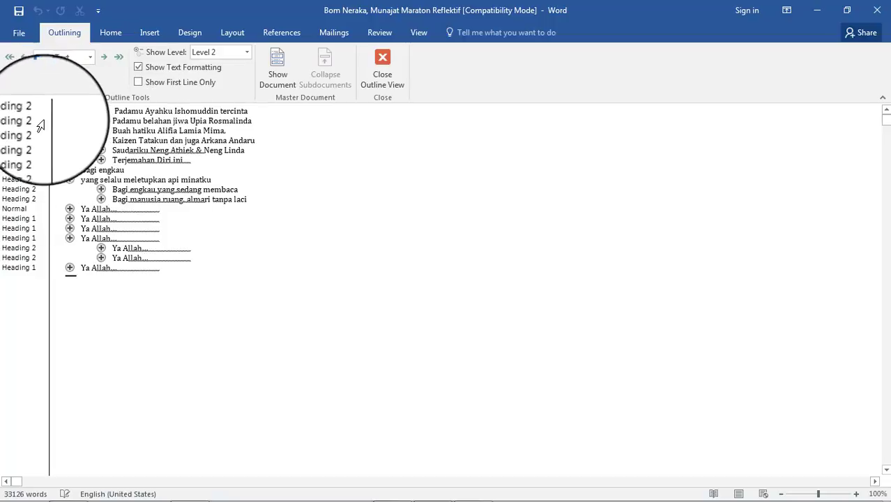
left_click(240, 51)
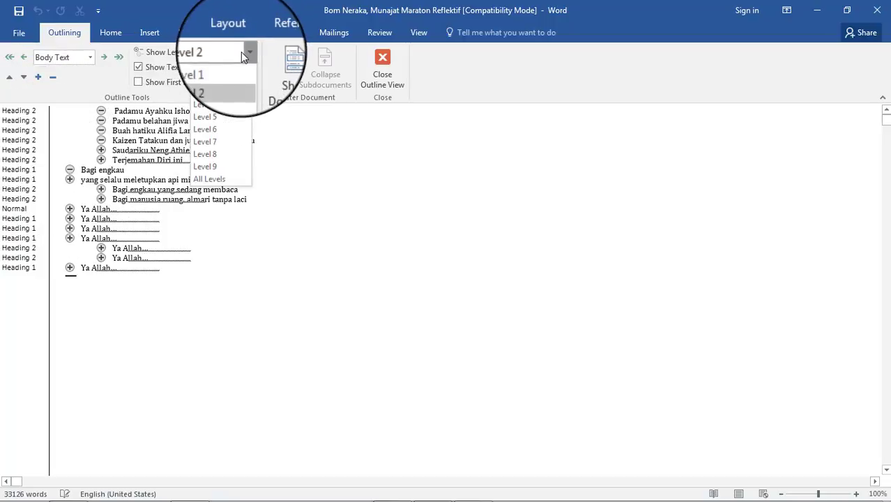
left_click(218, 113)
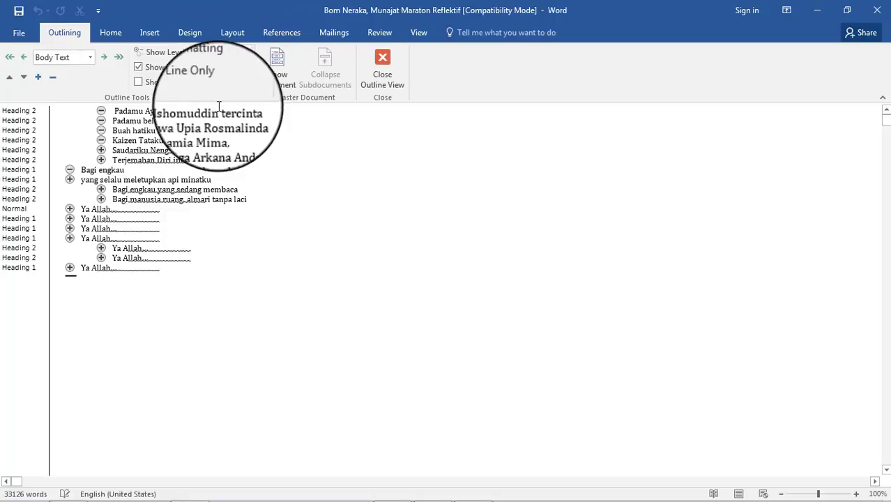
left_click(241, 53)
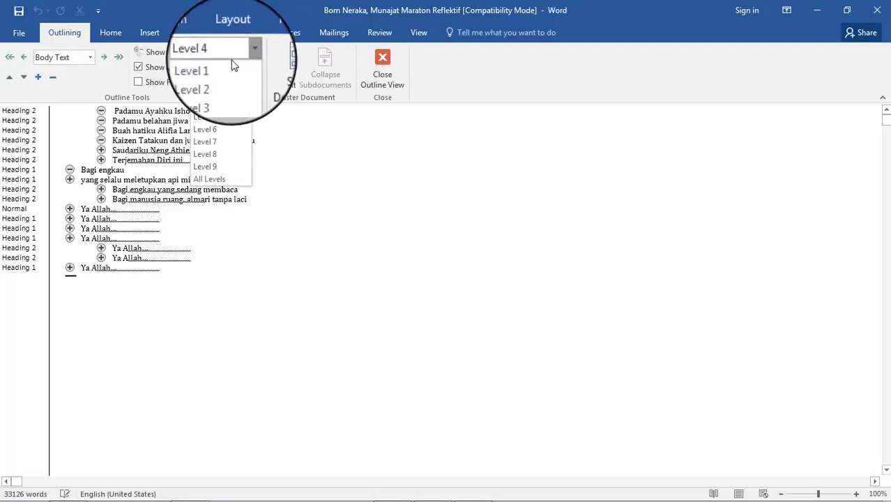
left_click(231, 67)
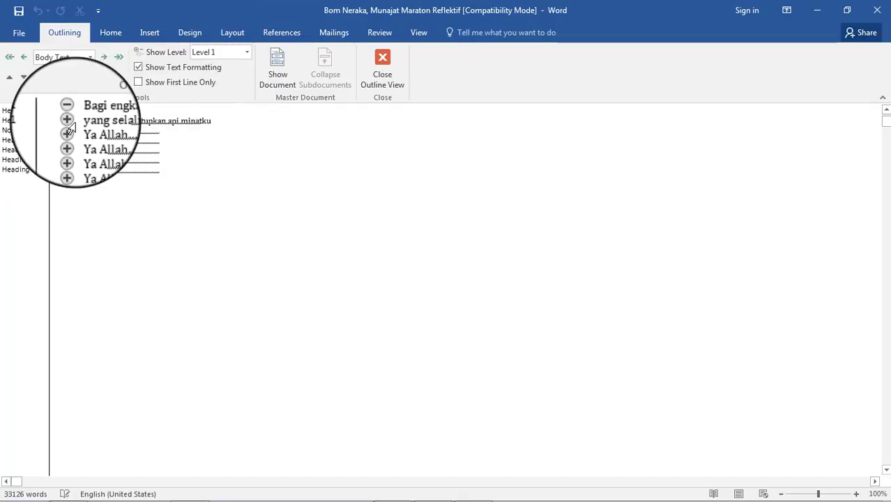
left_click(246, 56)
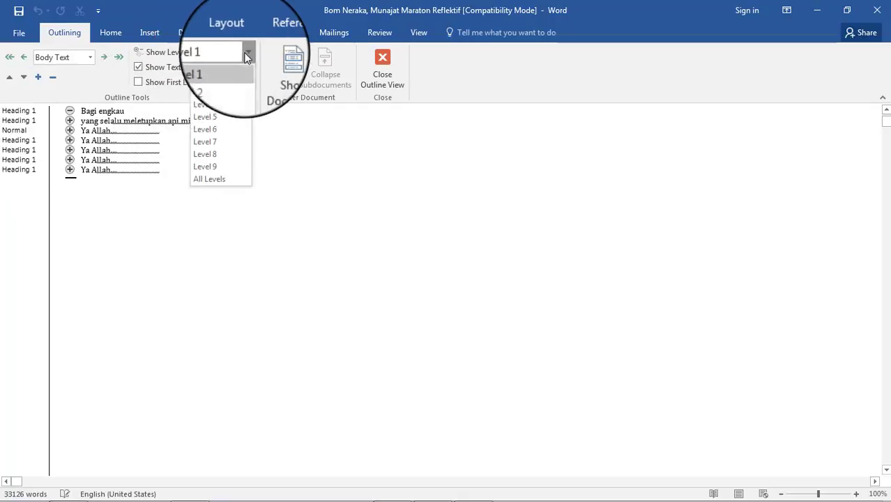
left_click(211, 178)
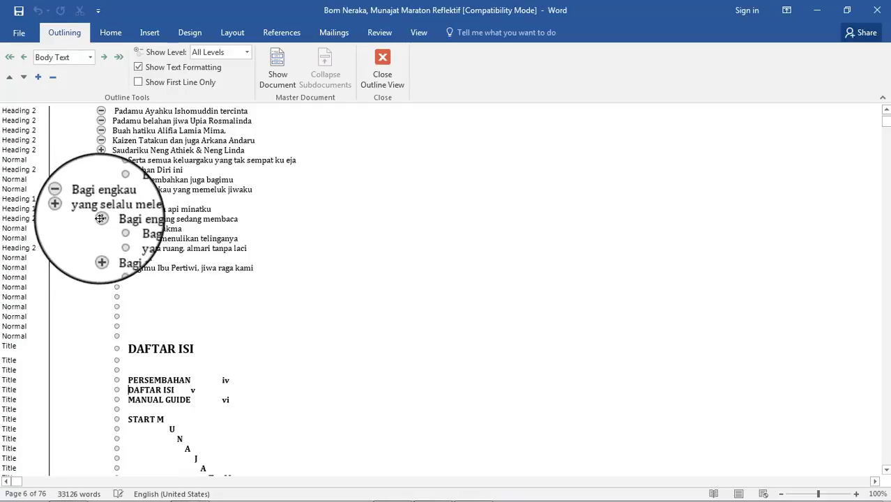
left_click(101, 218)
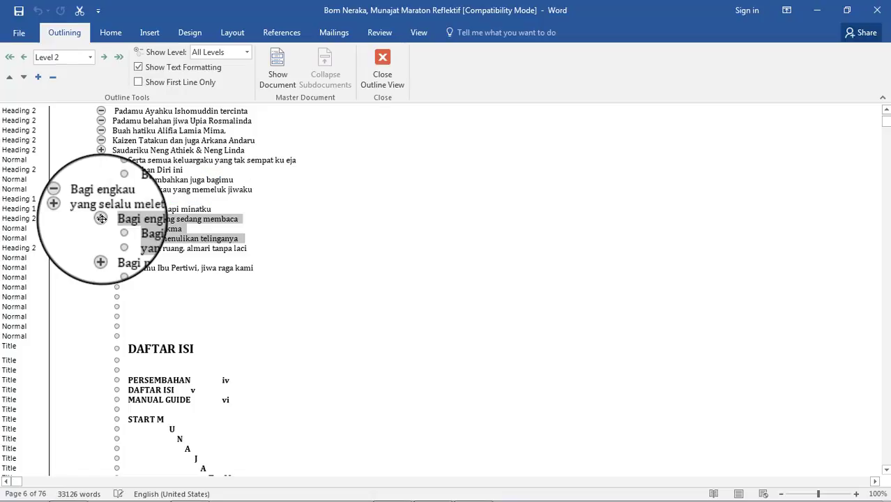
double_click(101, 218)
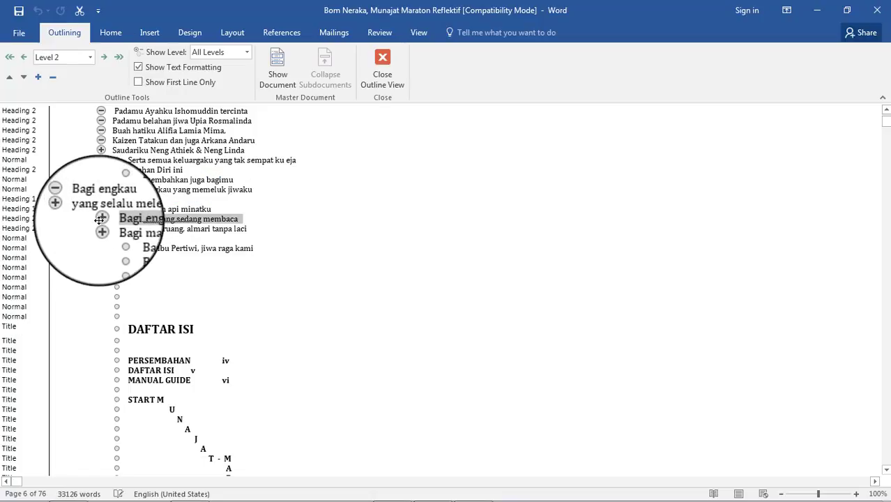
double_click(101, 218)
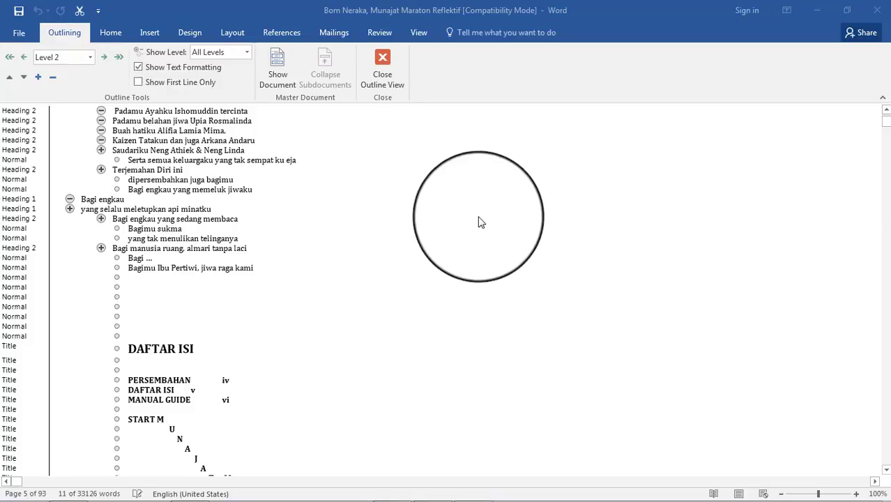
left_click(101, 219)
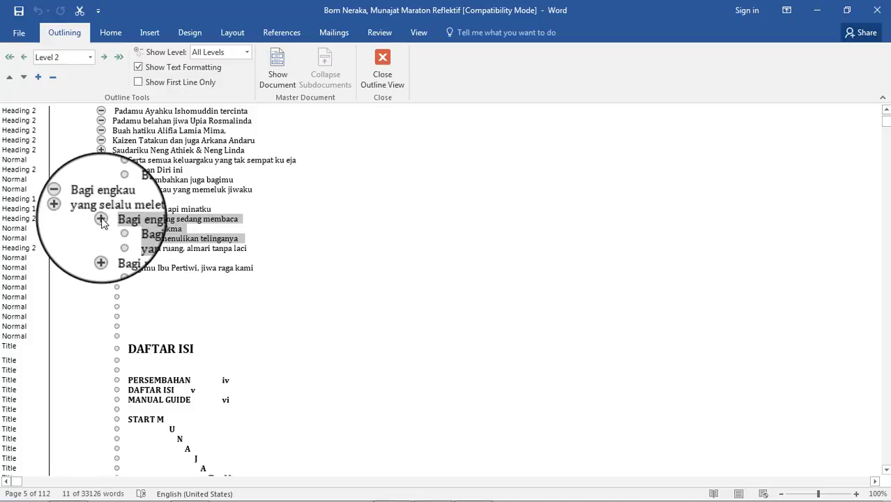
Collapse the 'Bagi engkau yang sedang membaca' heading and undo an attempted drag-move
double_click(101, 219)
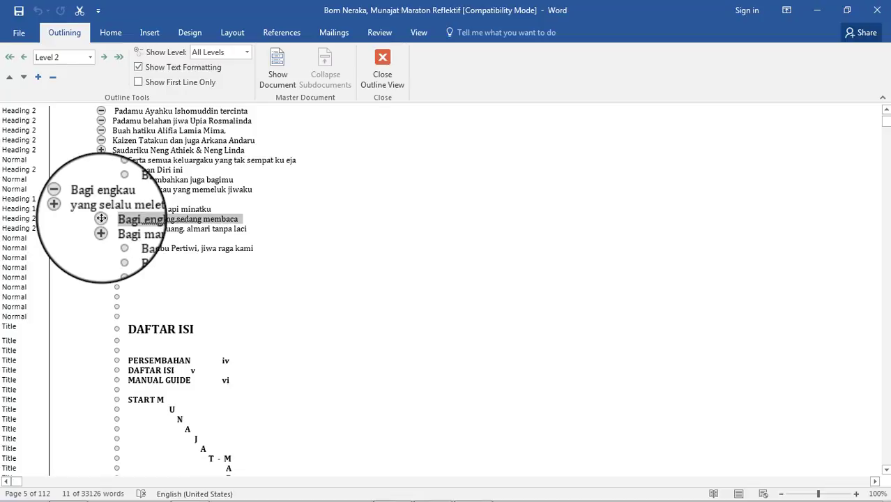
left_click_drag(101, 218, 102, 239)
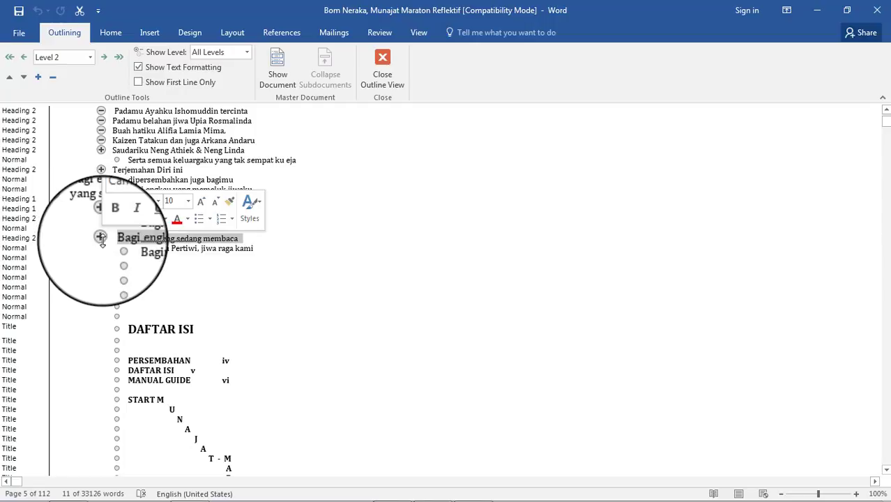
key("ctrl+z")
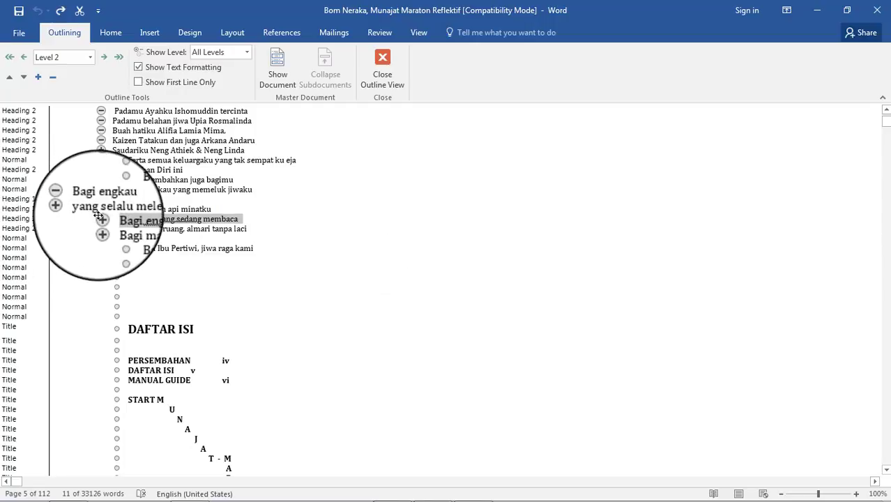
Cut that heading, split the Heading 1 line after 'Bagi engkau', and undo the paste
right_click(102, 218)
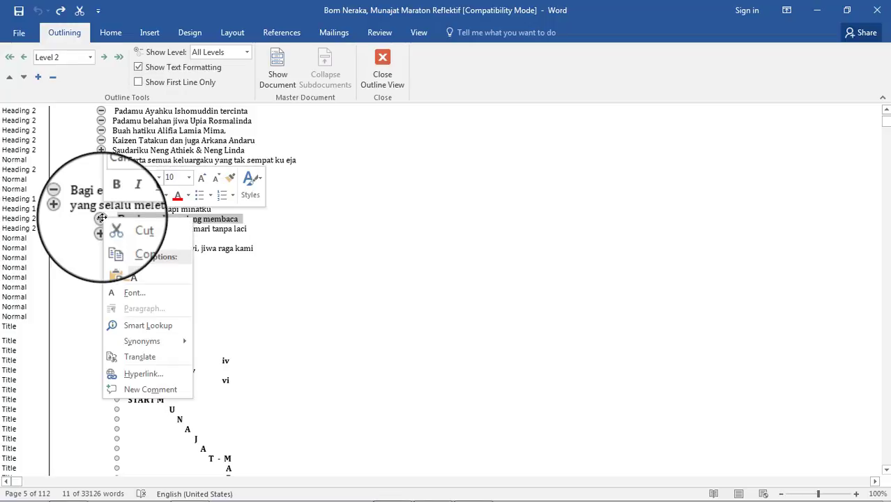
left_click(106, 230)
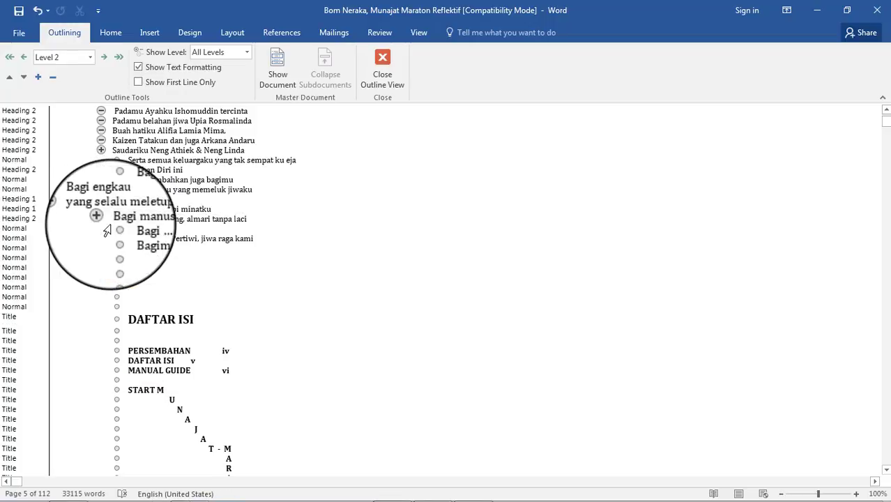
left_click(125, 200)
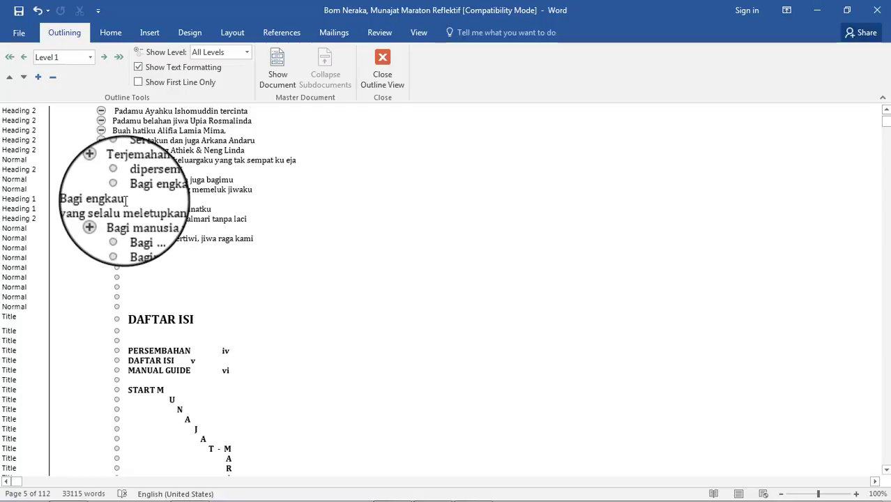
key("Return")
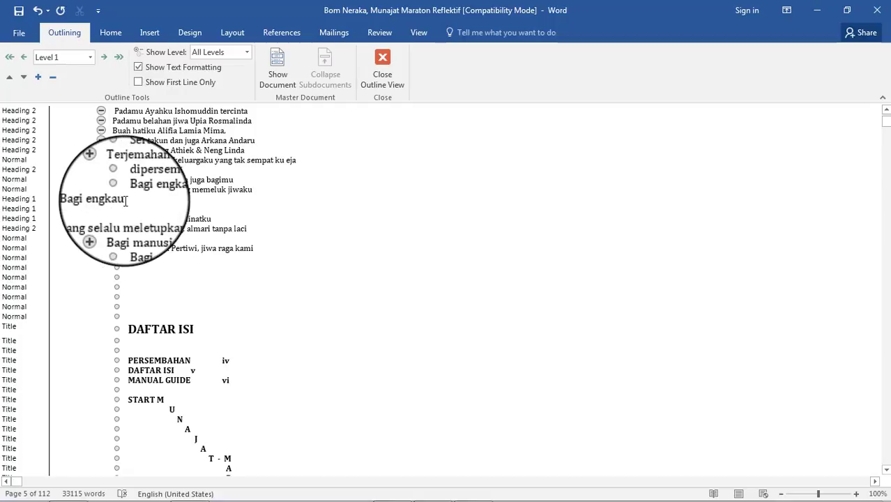
key("ctrl+v")
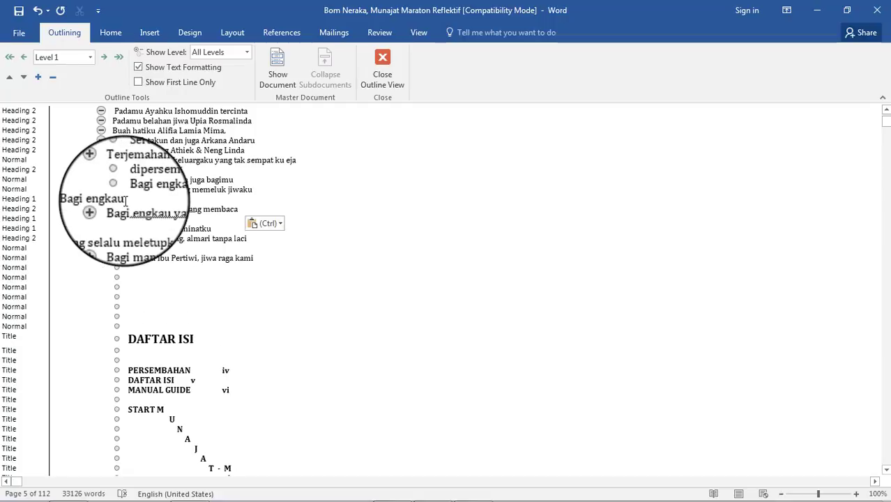
key("ctrl+z")
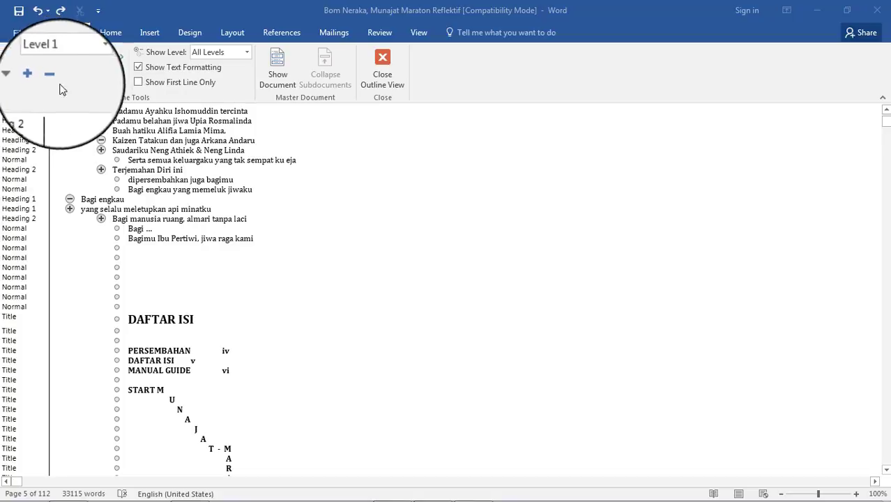
left_click(101, 170)
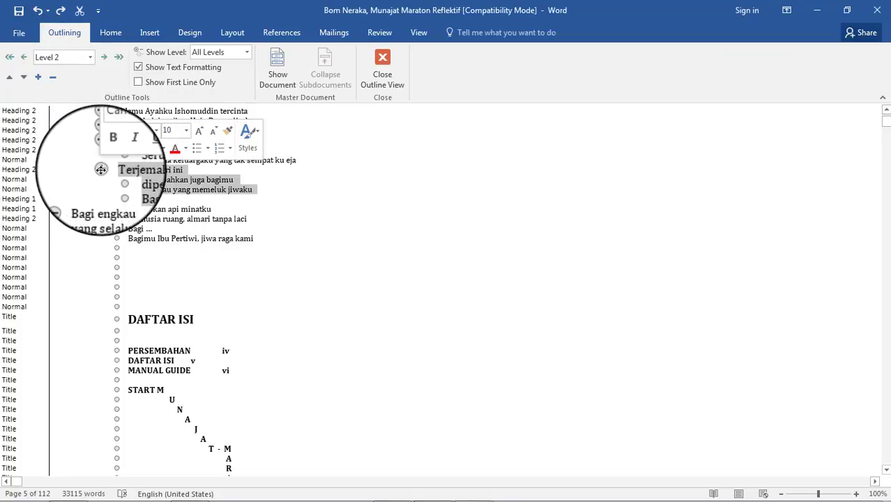
left_click(53, 77)
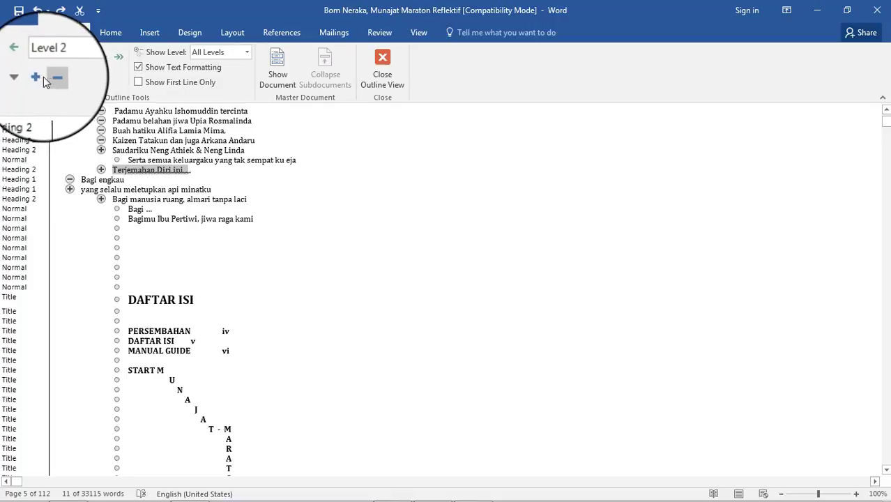
left_click(39, 78)
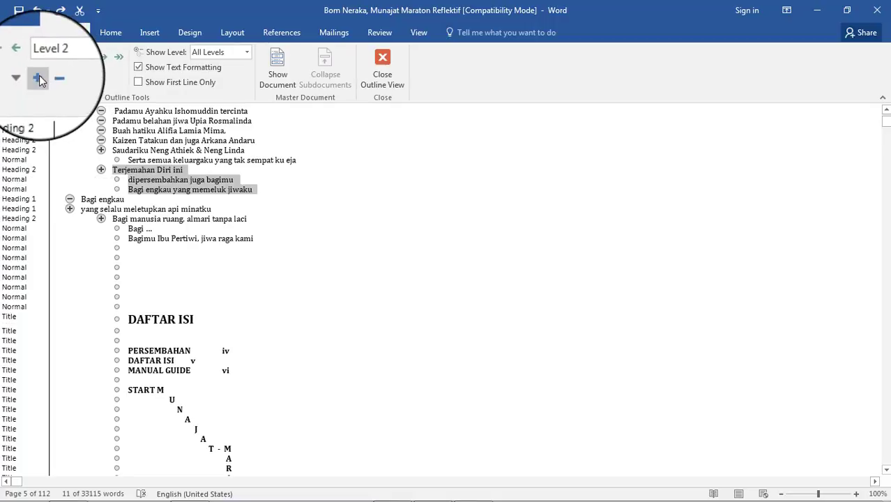
left_click(57, 77)
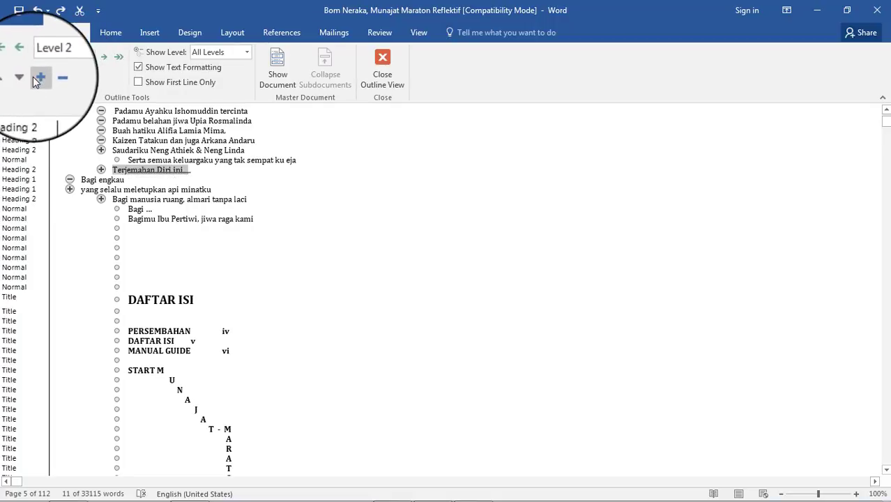
left_click(34, 78)
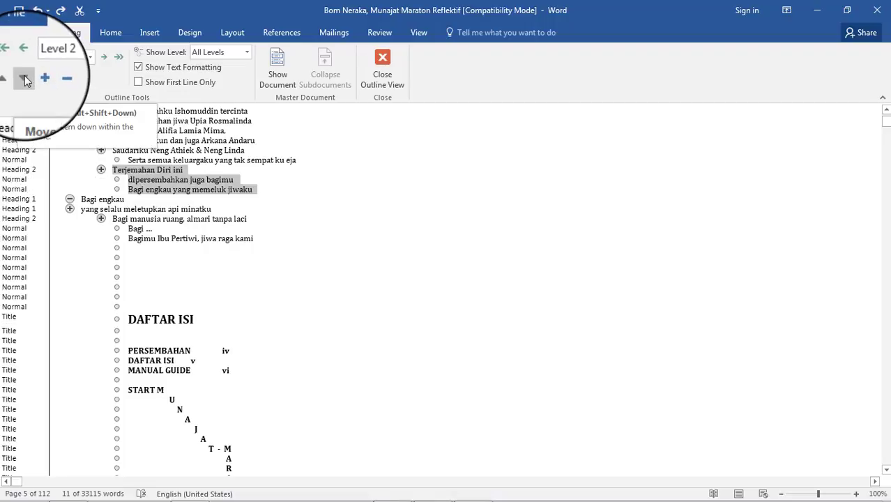
left_click(9, 80)
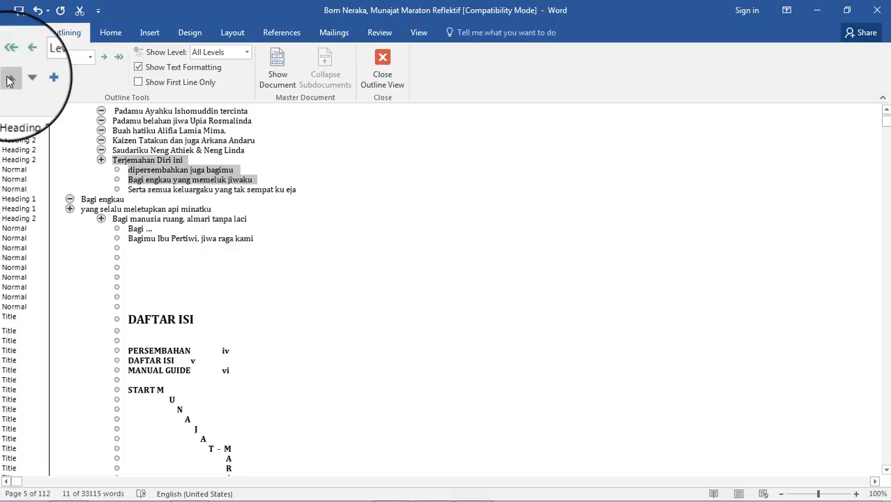
left_click(8, 80)
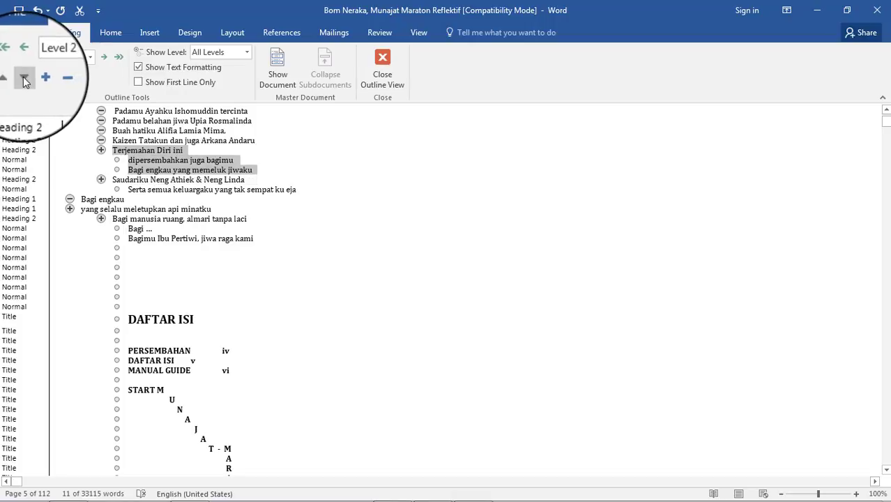
left_click(23, 79)
left_click(23, 79)
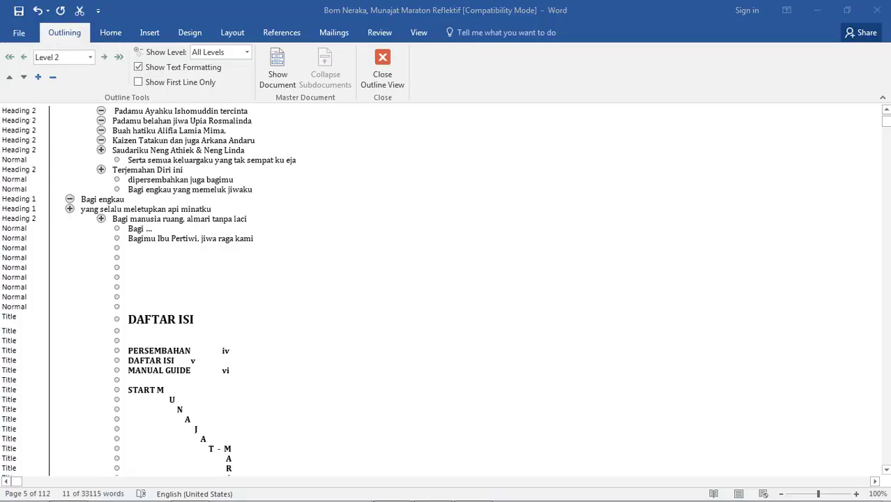
Promote and demote 'Untuk Gemawan yang memberiku pahatan' through Heading 4 and body text, ending at Heading 1
scroll(210, 209, "up", 4)
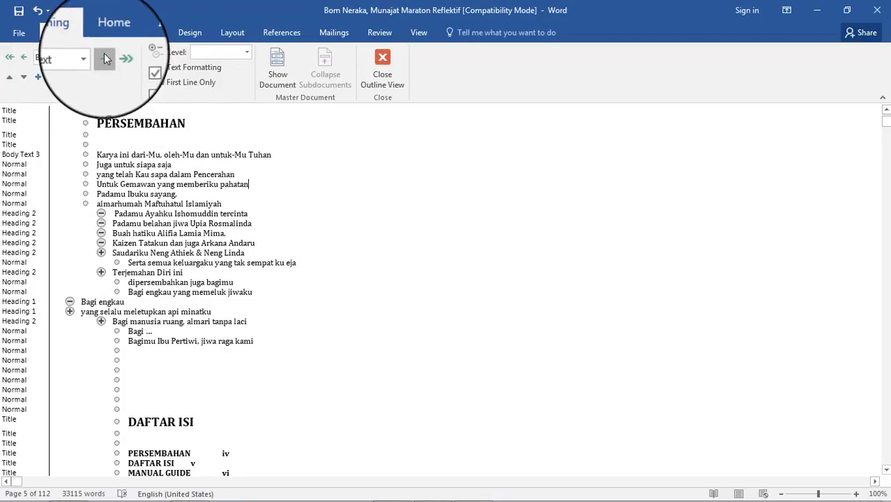
left_click(104, 59)
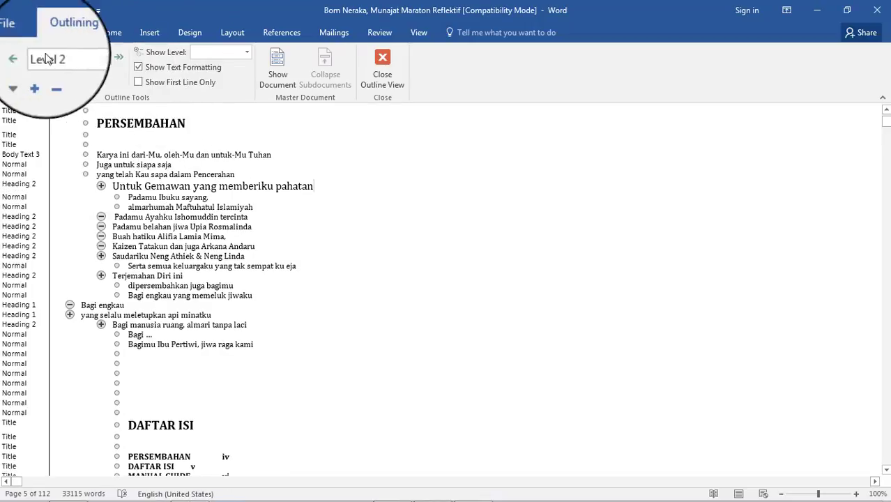
left_click(21, 59)
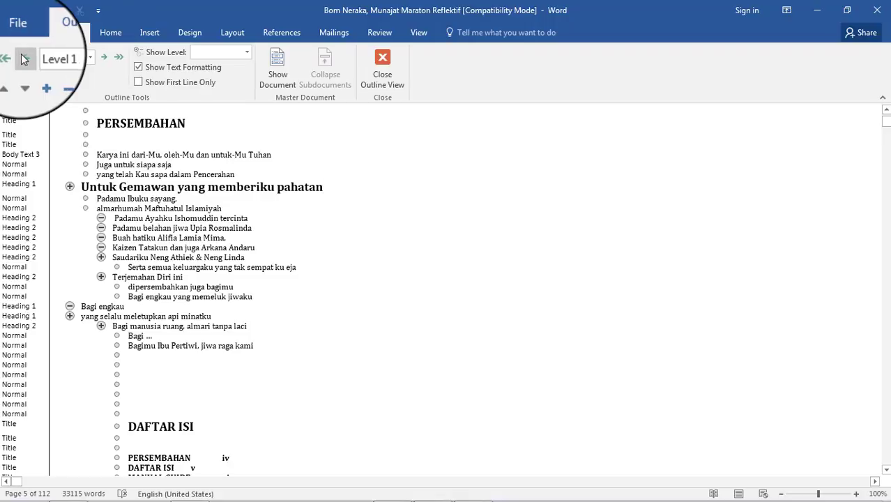
left_click(103, 61)
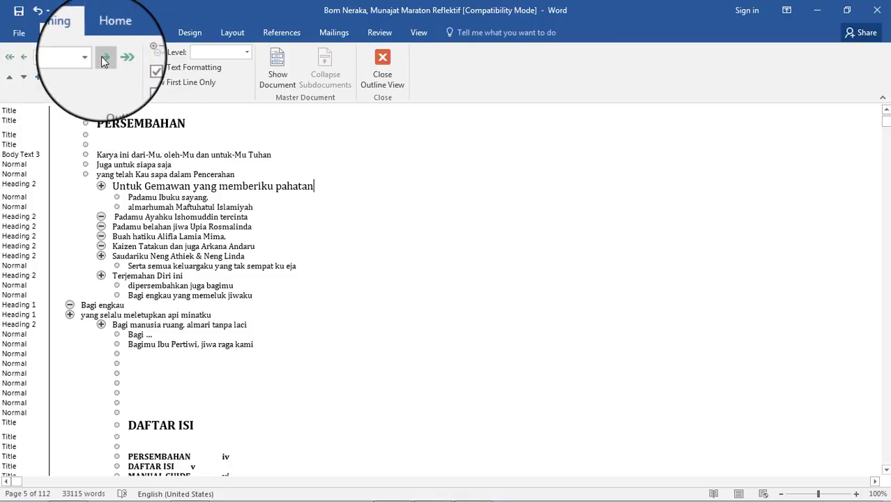
left_click(103, 61)
left_click(103, 61)
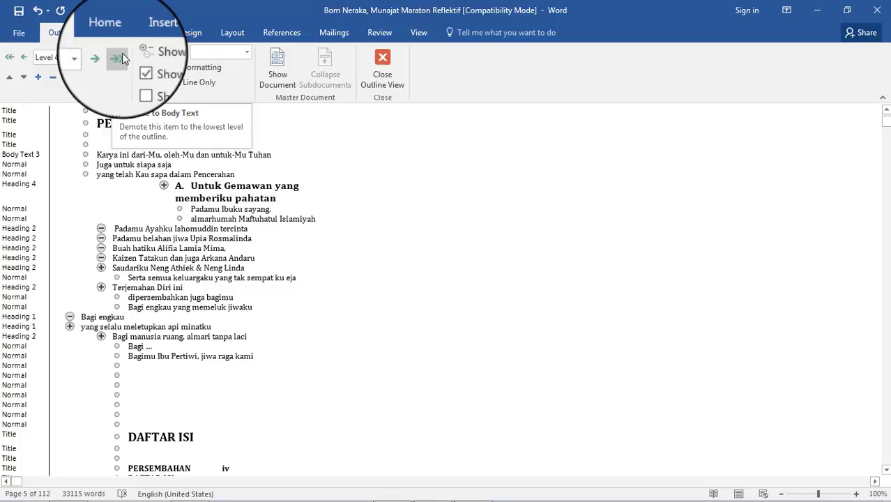
left_click(122, 53)
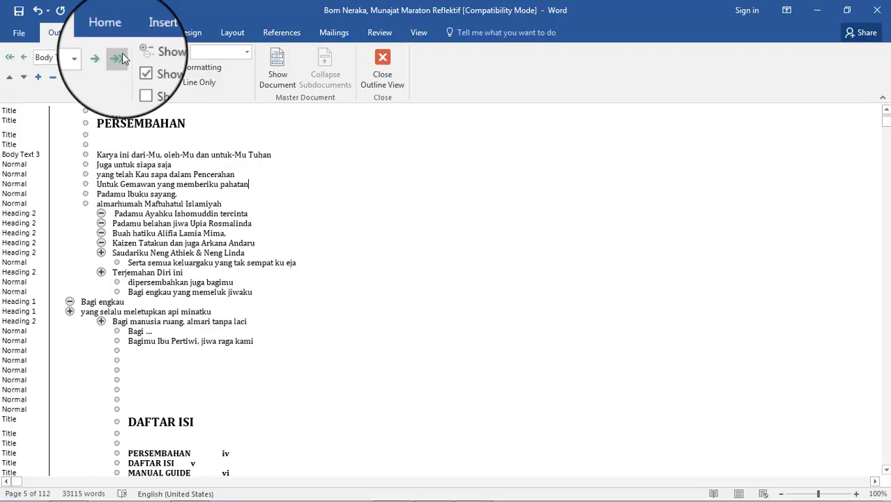
left_click(12, 60)
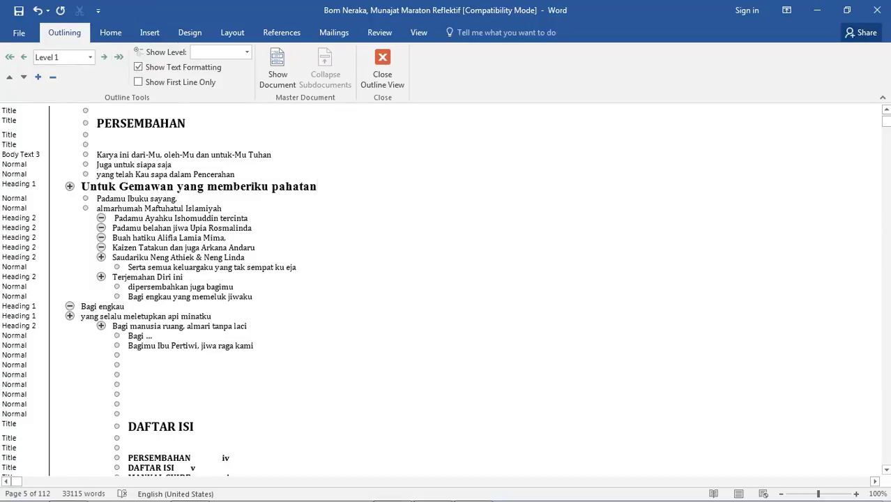
Close Outline View and show the book in Draft view
left_click(389, 70)
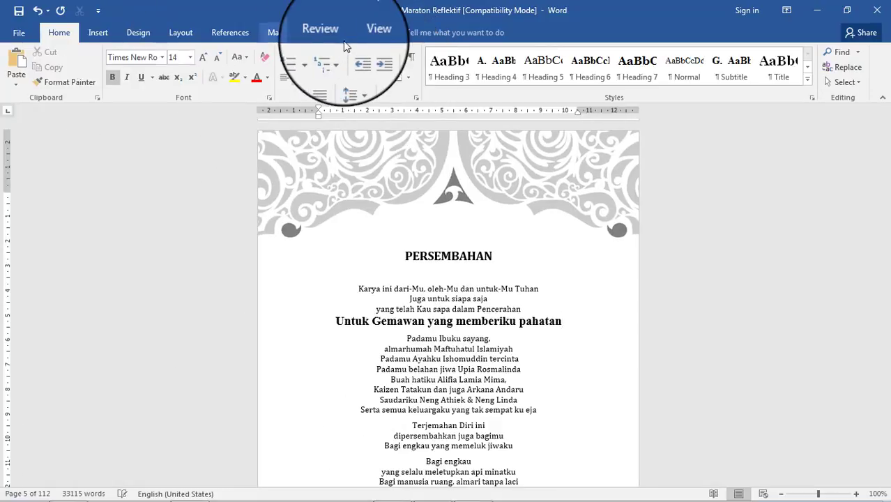
left_click(364, 32)
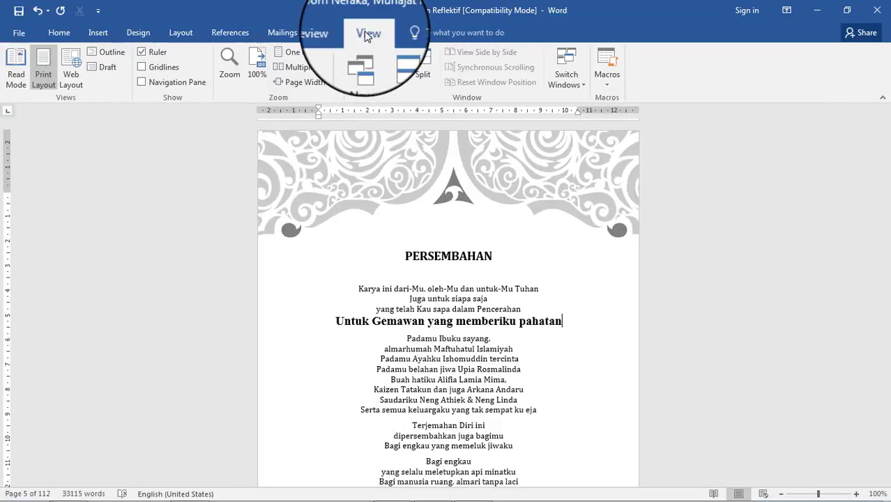
left_click(103, 66)
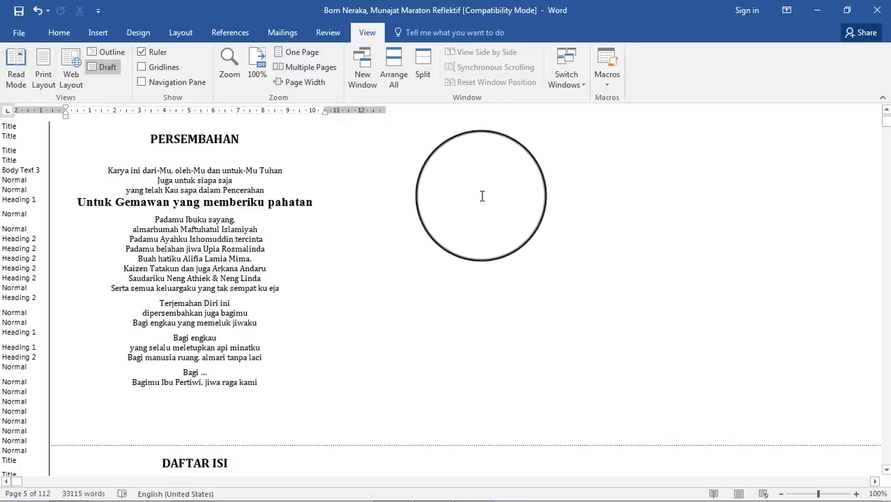
Scroll the Draft view down to the DAFTAR ISI contents with Title-styled entries
scroll(353, 250, "down", 3)
scroll(352, 249, "down", 2)
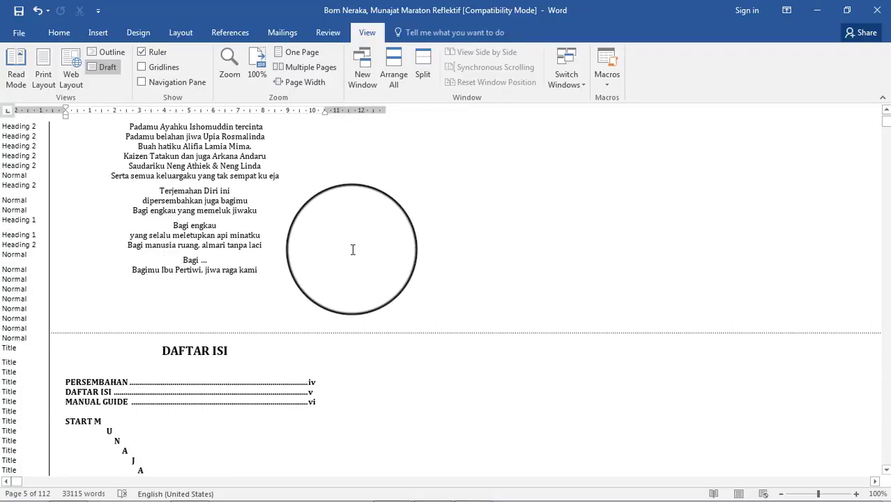